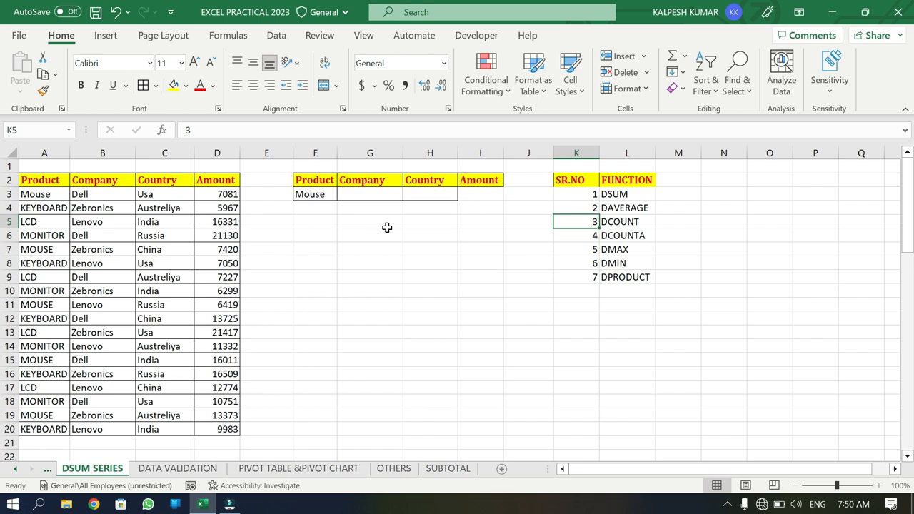
pyautogui.click(612, 208)
pyautogui.keyDown('shift'); pyautogui.click(607, 227); pyautogui.keyUp('shift')
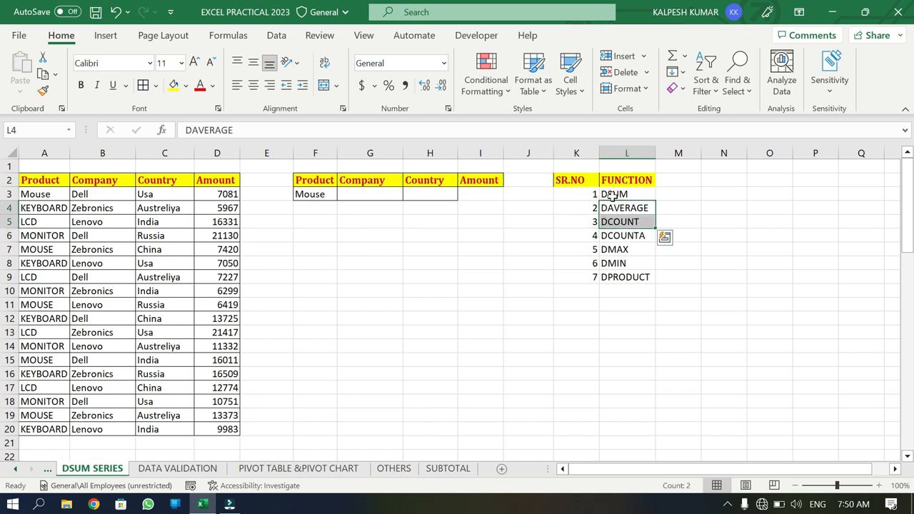
pyautogui.moveTo(613, 194); pyautogui.dragTo(598, 265)
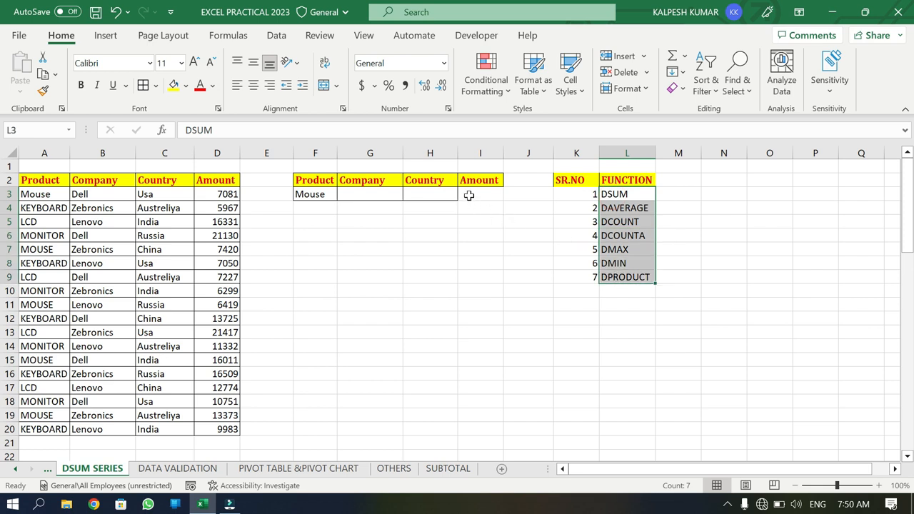
pyautogui.click(471, 195)
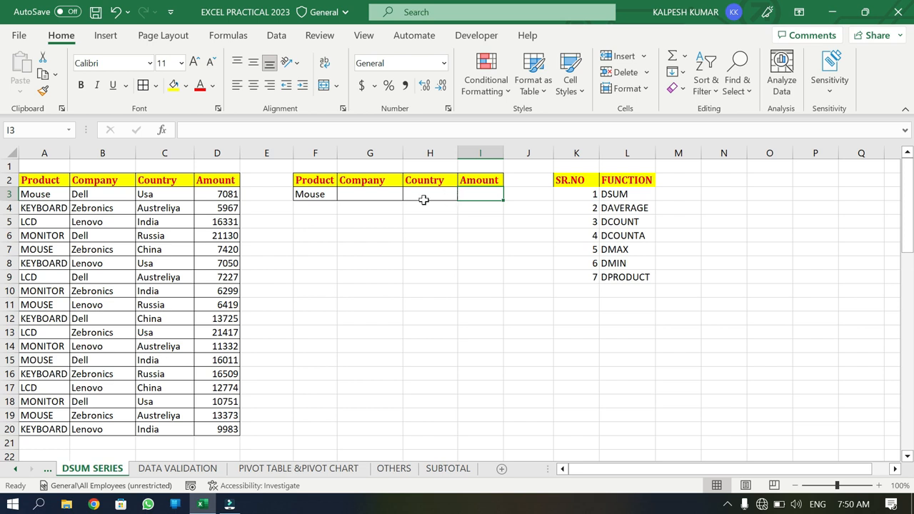
pyautogui.moveTo(317, 180); pyautogui.dragTo(314, 193)
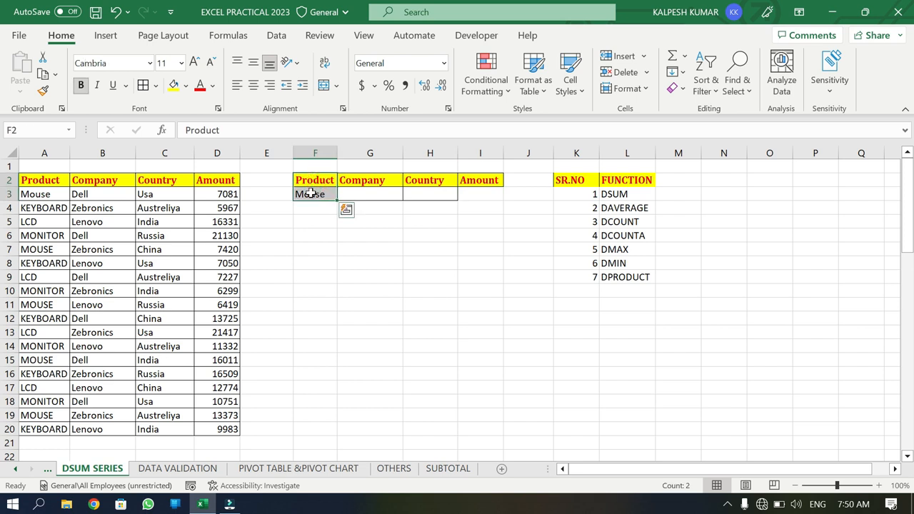
# Enter a SUMIF formula in I3 that totals D3:D20 where the products in A3:A20 match F3.
pyautogui.click(482, 192)
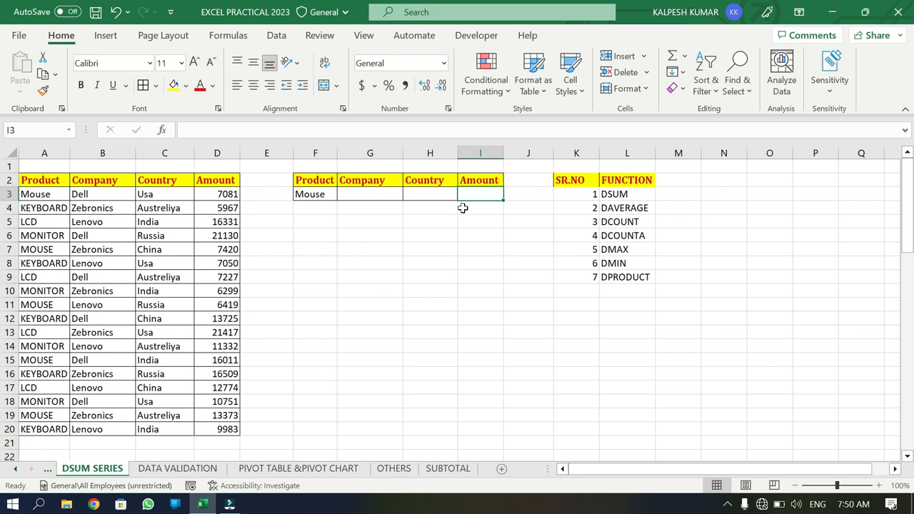
pyautogui.write('=SUMIF(')
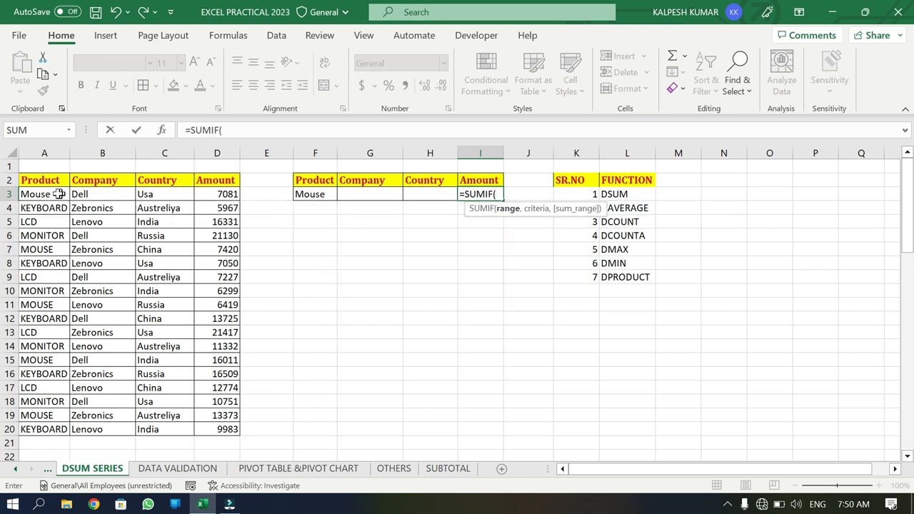
pyautogui.moveTo(57, 194); pyautogui.dragTo(54, 431)
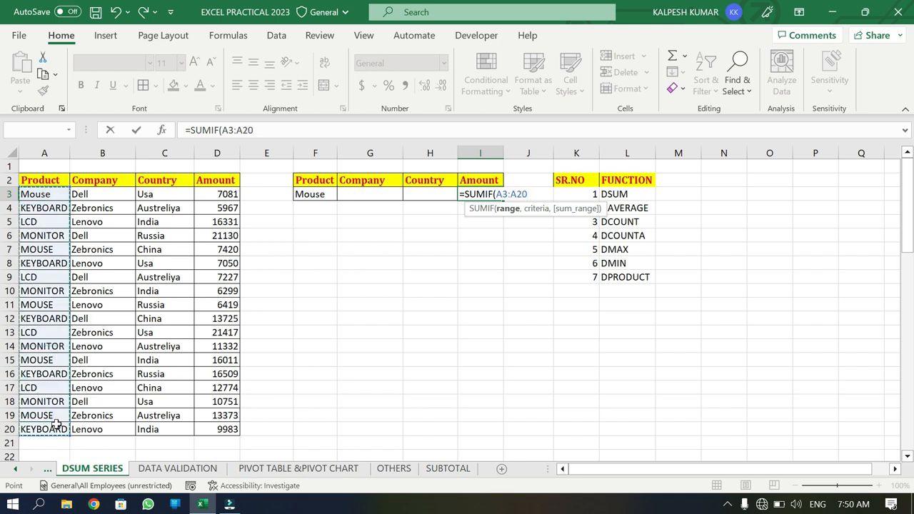
pyautogui.write(',')
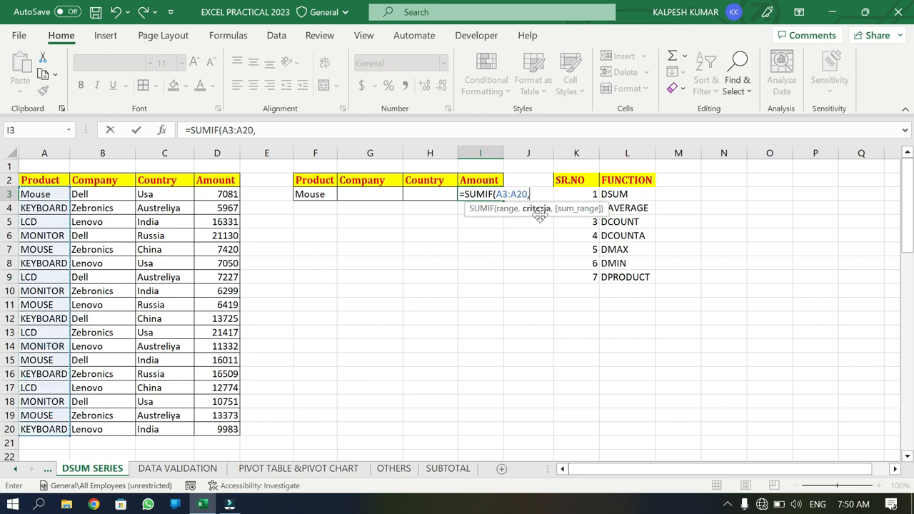
pyautogui.click(313, 194)
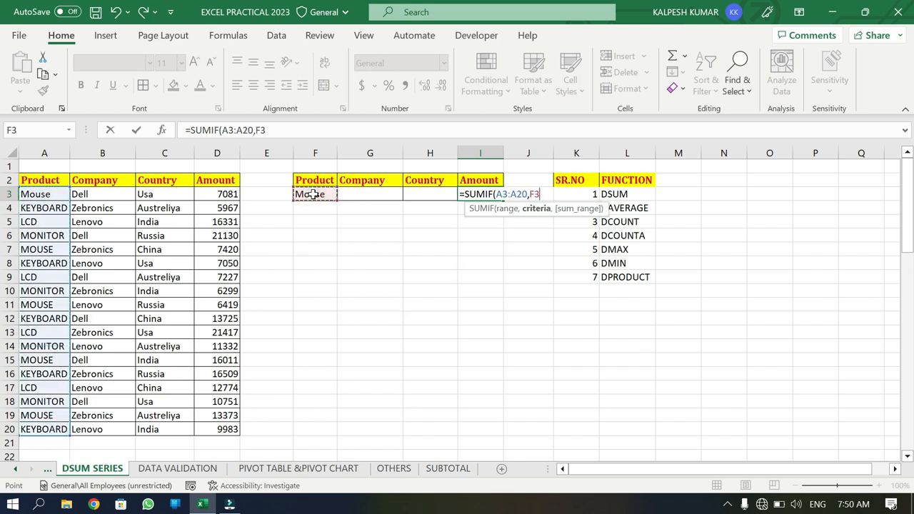
pyautogui.write(',')
pyautogui.click(216, 197)
pyautogui.moveTo(215, 200); pyautogui.dragTo(224, 426)
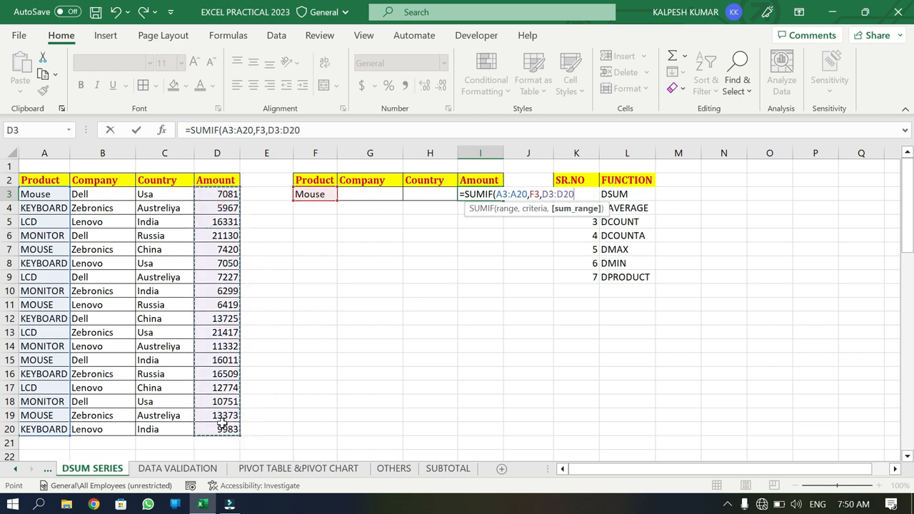
pyautogui.write(')')
pyautogui.press('Return')
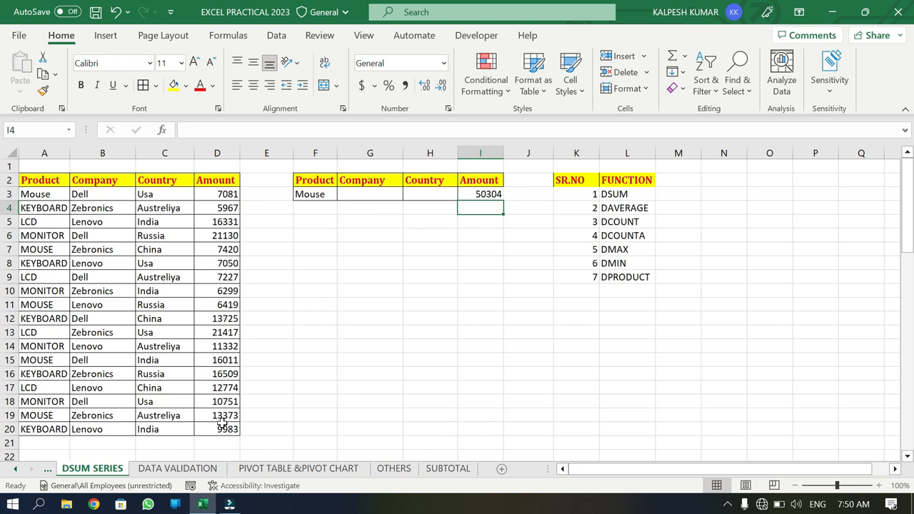
# Enter a DSUM formula in I4 using A2:D20 as the database, D2 as the field and F2:F3 as the criteria.
pyautogui.write('=DSUM(')
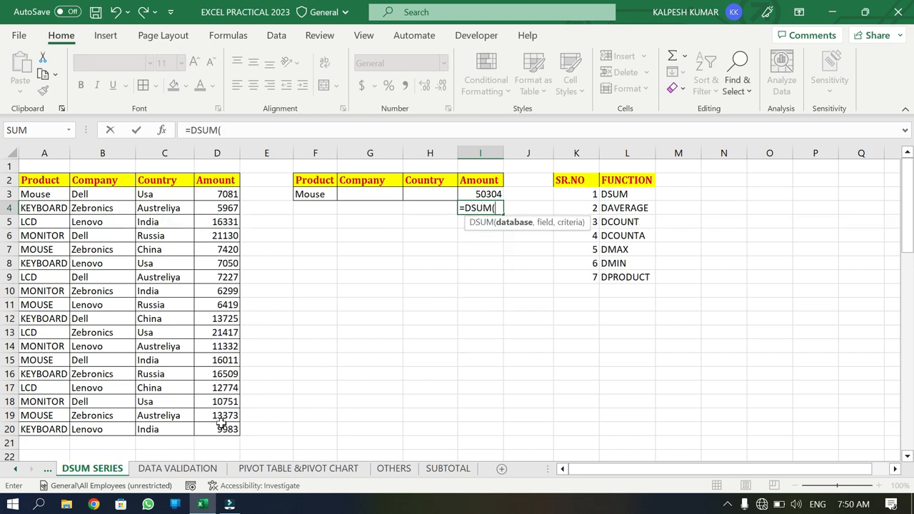
pyautogui.click(41, 180)
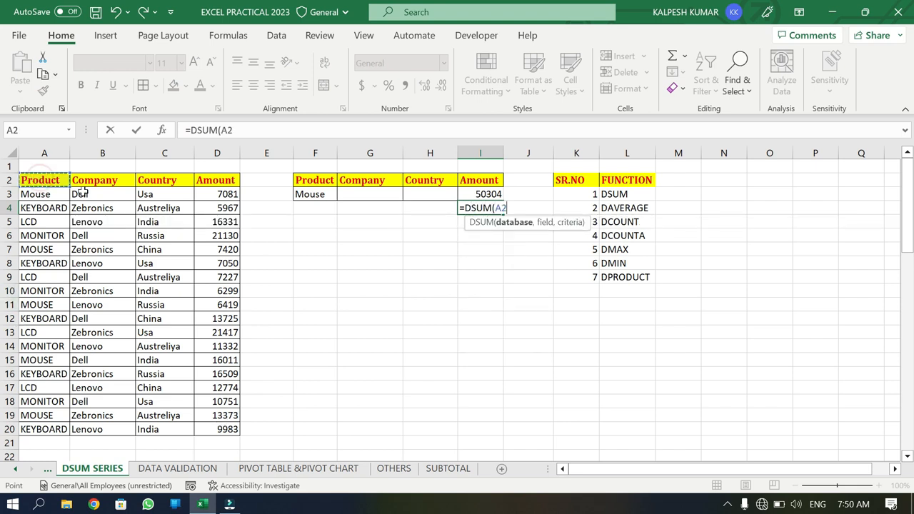
pyautogui.moveTo(82, 191); pyautogui.dragTo(208, 429)
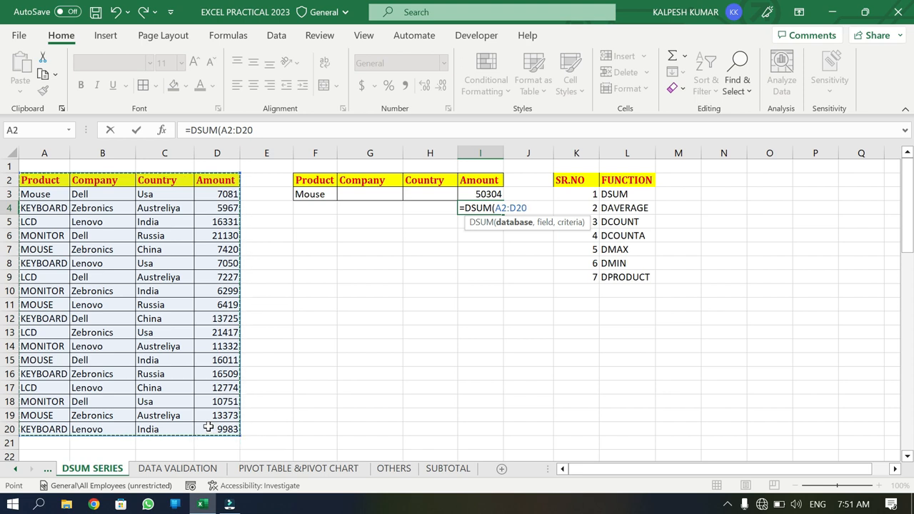
pyautogui.write(',')
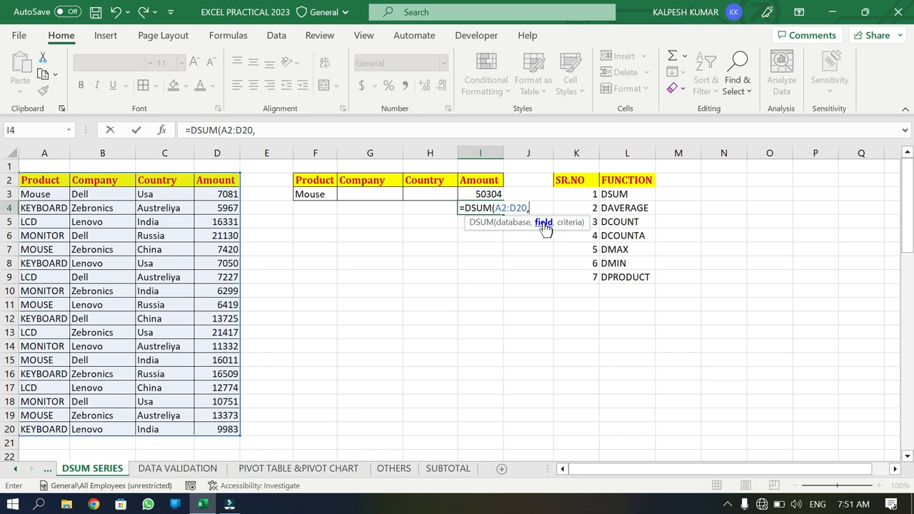
pyautogui.click(215, 182)
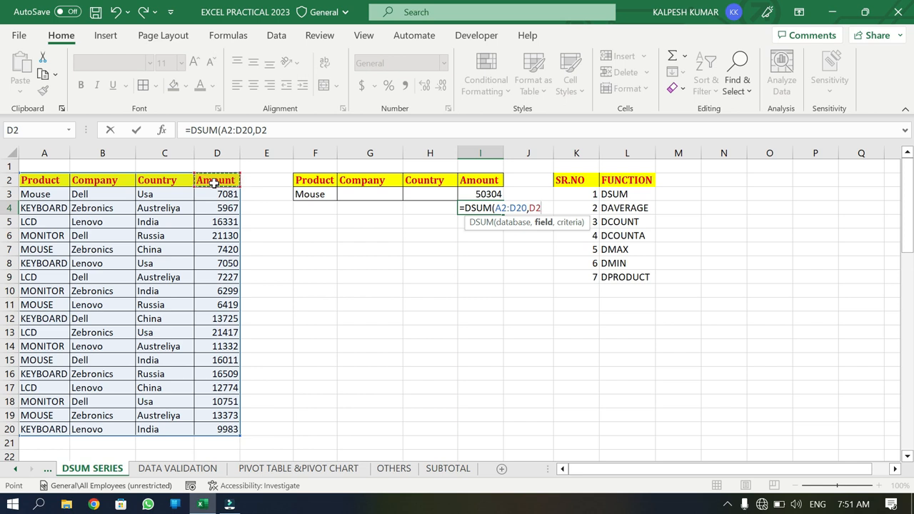
pyautogui.write(',')
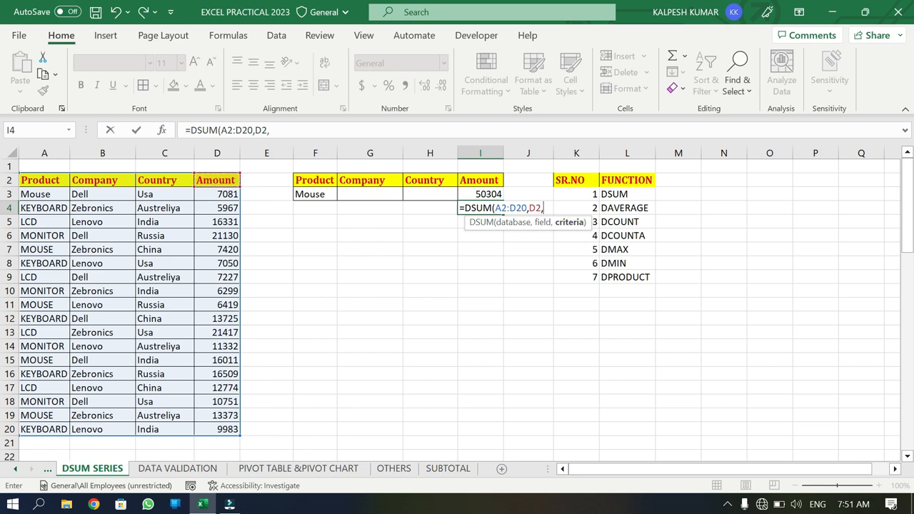
pyautogui.moveTo(309, 182); pyautogui.dragTo(318, 194)
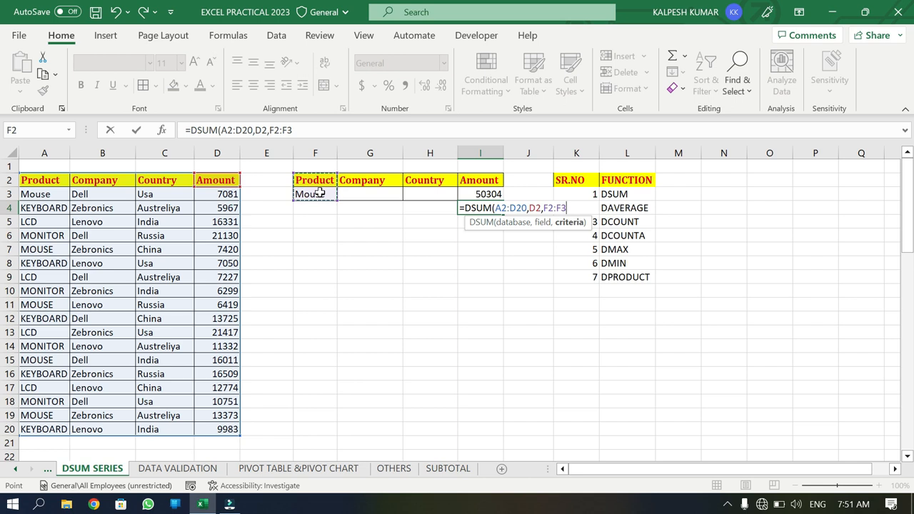
pyautogui.press('Return')
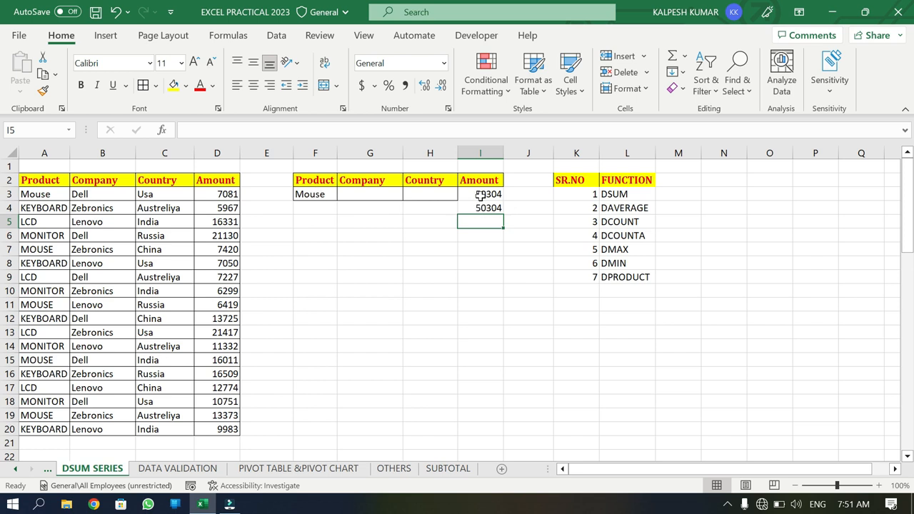
# Clear the SUMIF and DSUM formulas from cells I3:I4.
pyautogui.moveTo(480, 195); pyautogui.dragTo(483, 208)
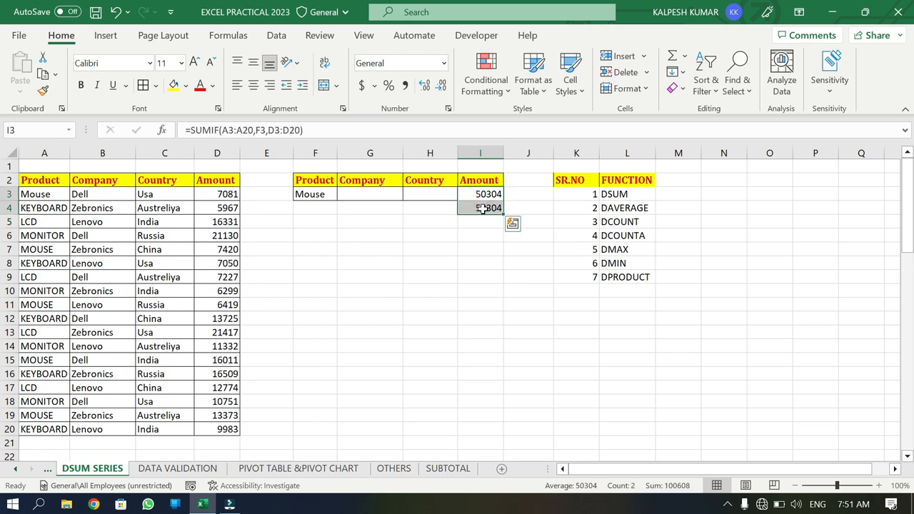
pyautogui.press('Delete')
# Fill in the remaining criteria in row 3 with DELL as the company in G3 and USA as the country in H3.
pyautogui.click(365, 196)
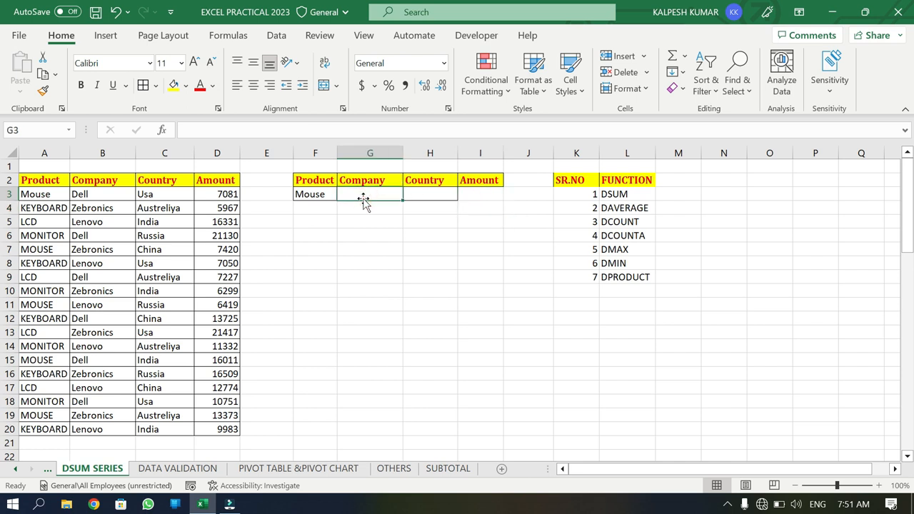
pyautogui.write('DELL')
pyautogui.press('Return')
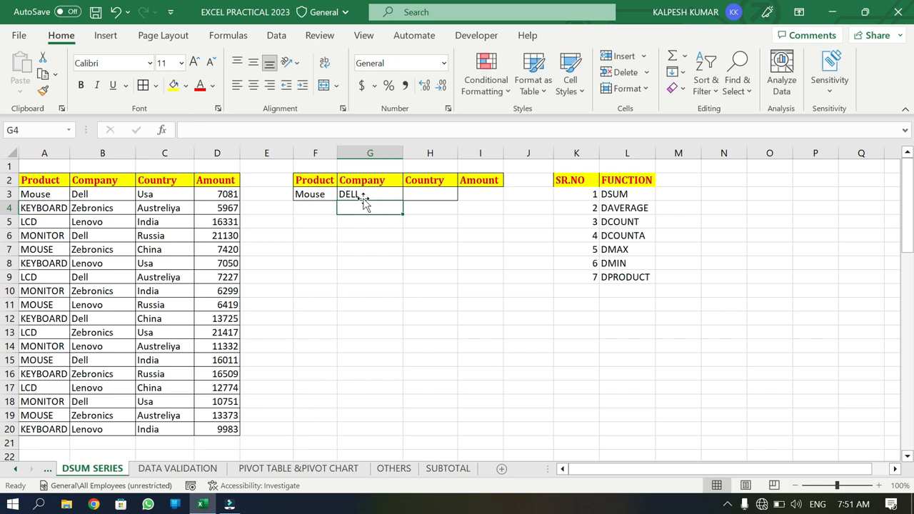
pyautogui.press('Up')
pyautogui.press('Right')
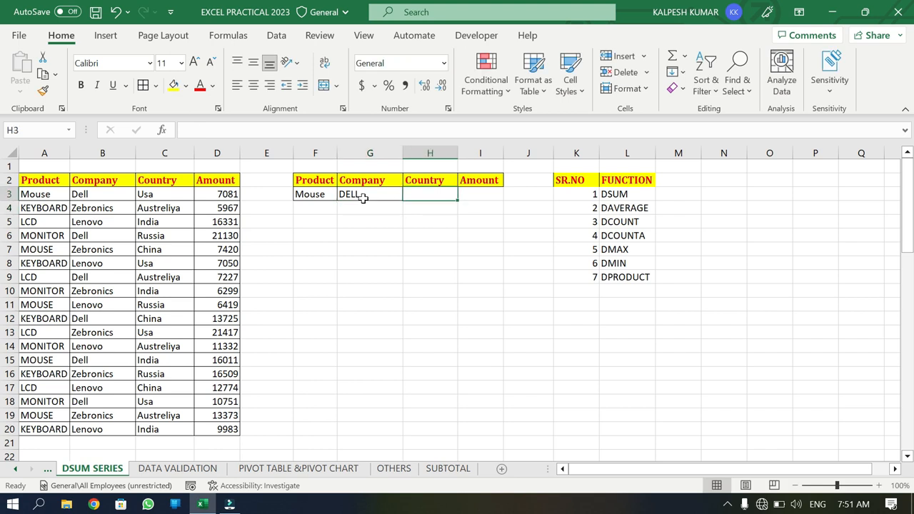
pyautogui.write('USA')
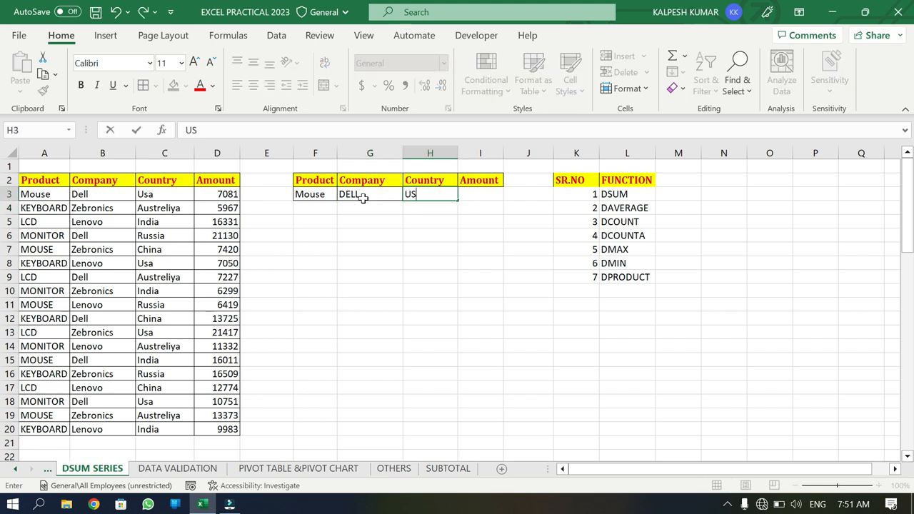
pyautogui.press('Return')
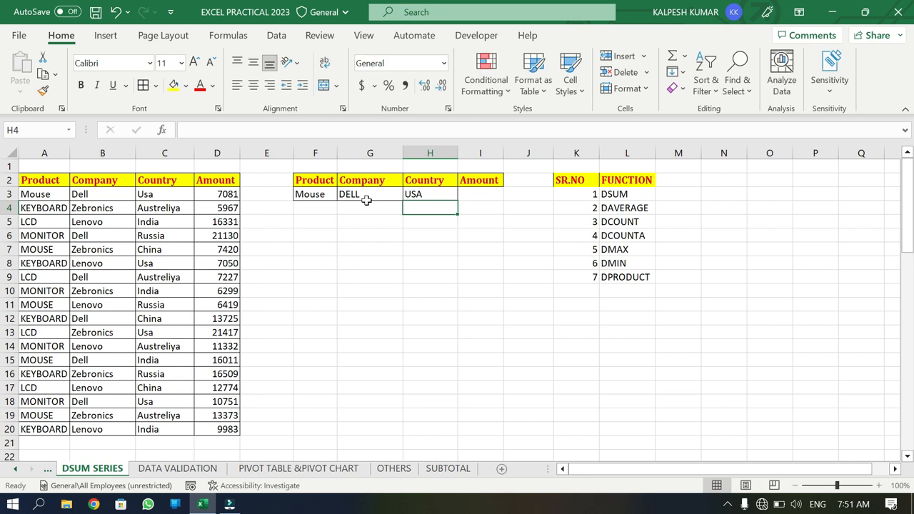
# Begin a SUMIFS formula in I3 with D3:D20 as the sum range and A3:A20 matched against F3.
pyautogui.click(476, 194)
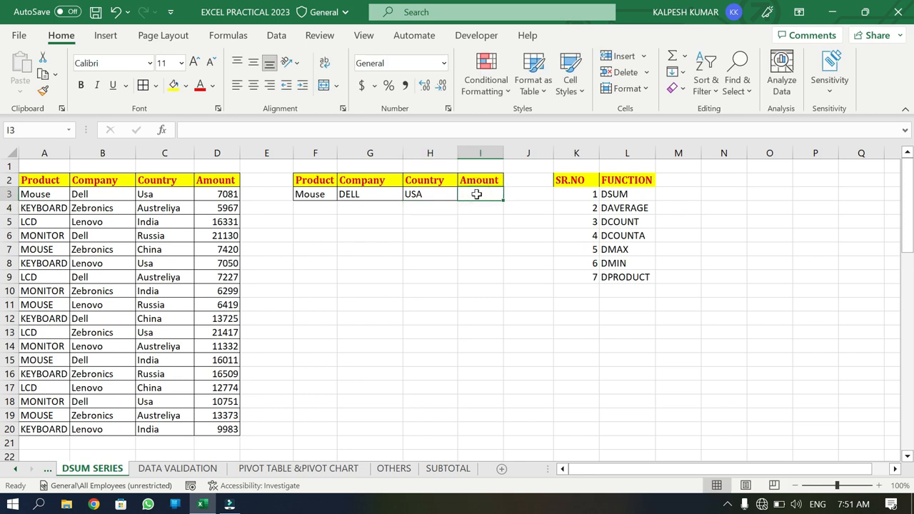
pyautogui.write('=SUMIFS(')
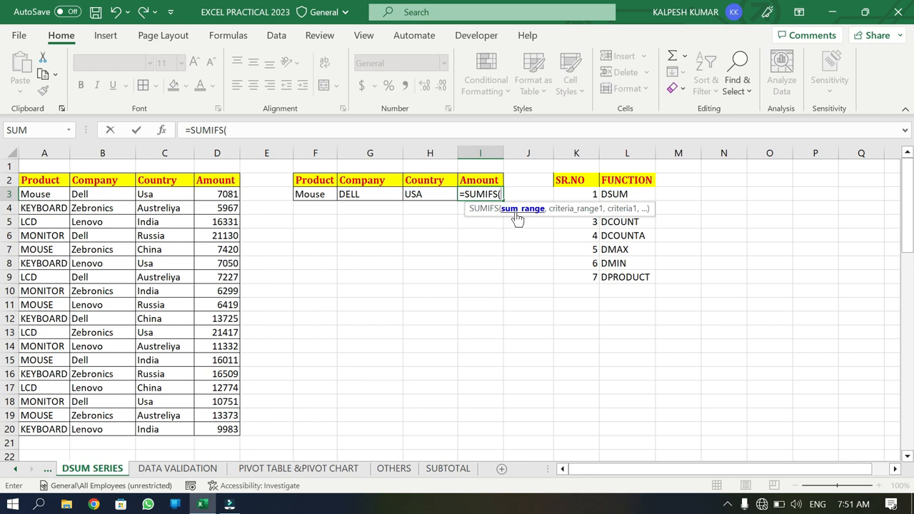
pyautogui.moveTo(235, 200); pyautogui.dragTo(221, 429)
pyautogui.write(',')
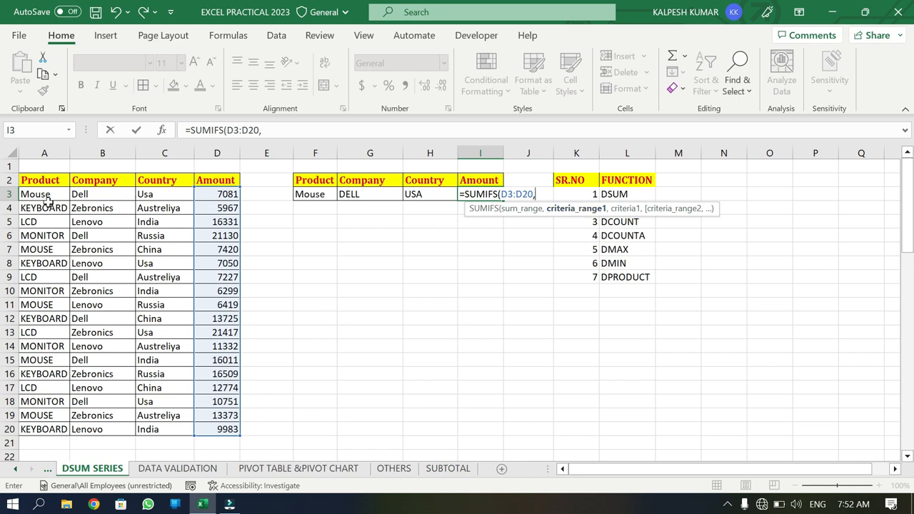
pyautogui.moveTo(44, 198); pyautogui.dragTo(43, 426)
pyautogui.write(',')
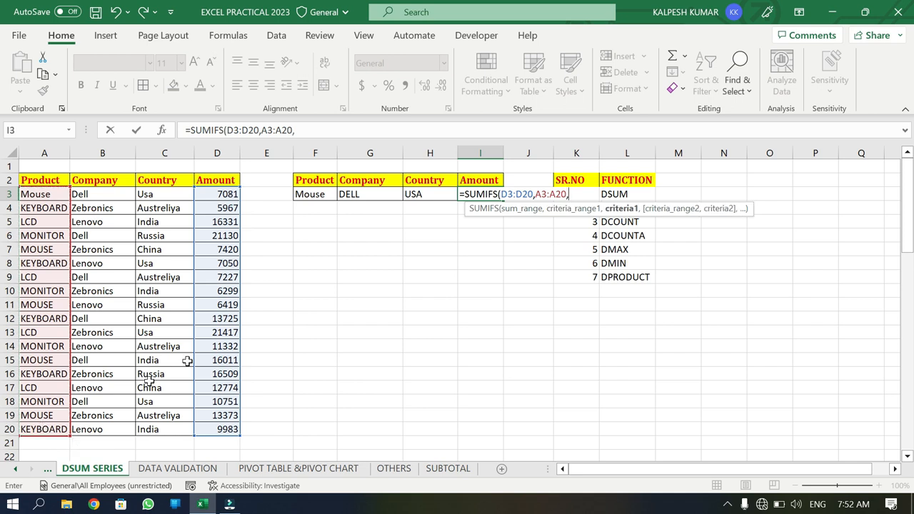
pyautogui.click(309, 194)
pyautogui.write(',')
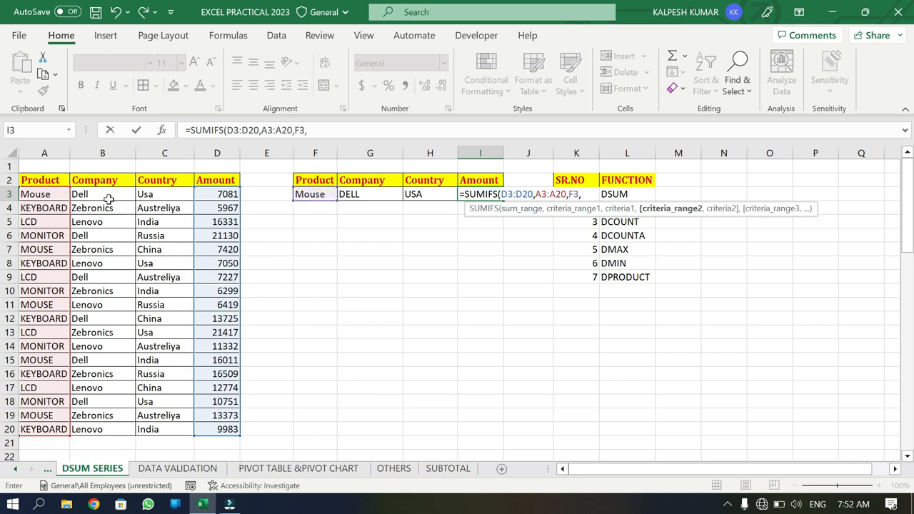
# Complete the SUMIFS formula in I3 with B3:B20 matched against G3 and C3:C20 matched against H3.
pyautogui.moveTo(104, 194); pyautogui.dragTo(110, 427)
pyautogui.write(',')
pyautogui.click(365, 196)
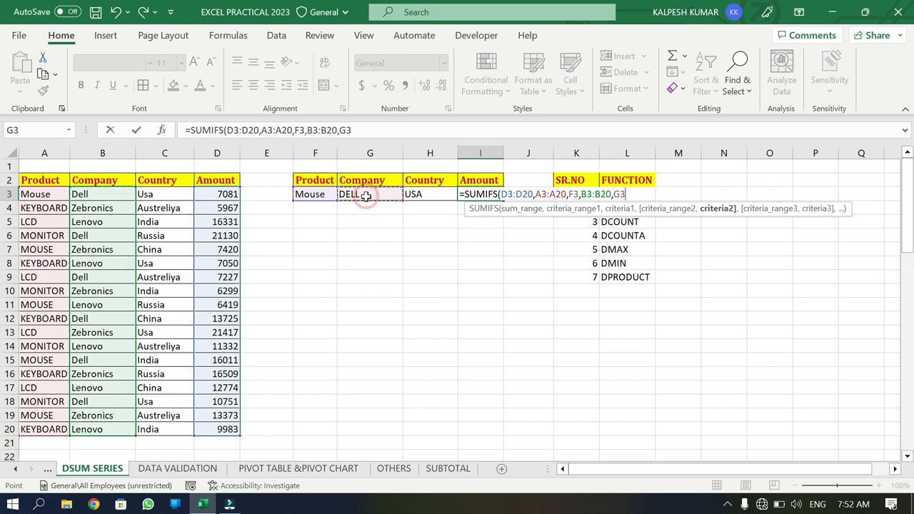
pyautogui.write(',')
pyautogui.moveTo(151, 194); pyautogui.dragTo(164, 429)
pyautogui.write(',')
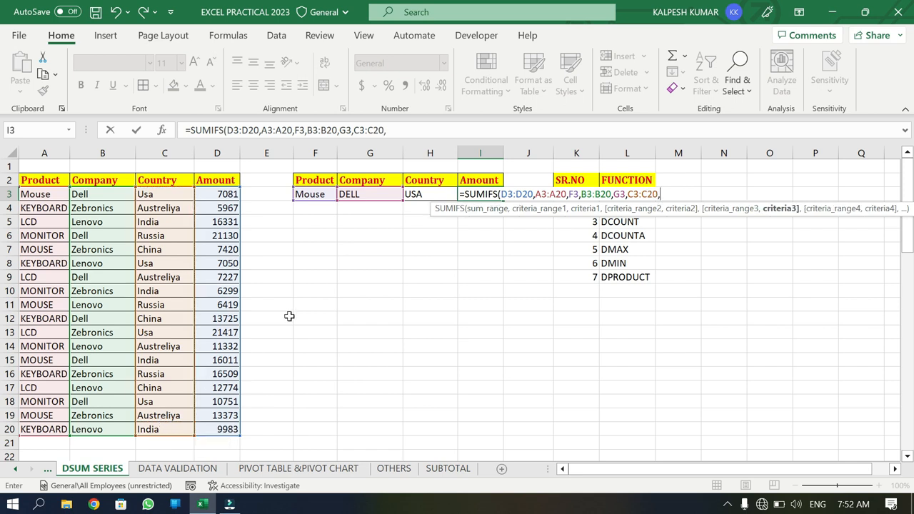
pyautogui.click(420, 202)
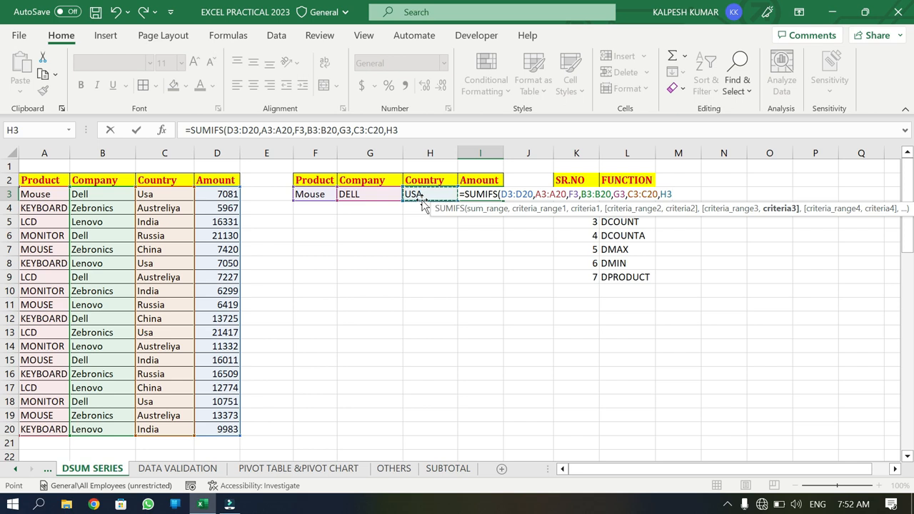
pyautogui.write(')')
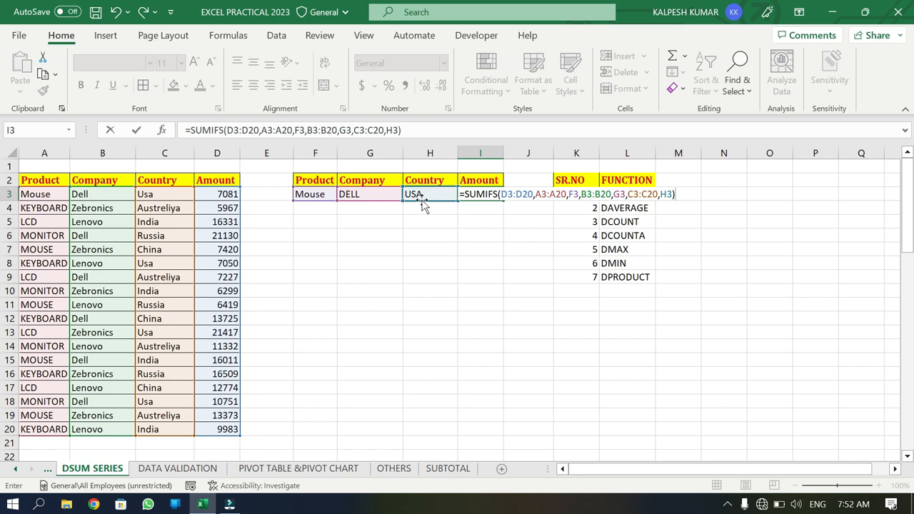
pyautogui.press('Return')
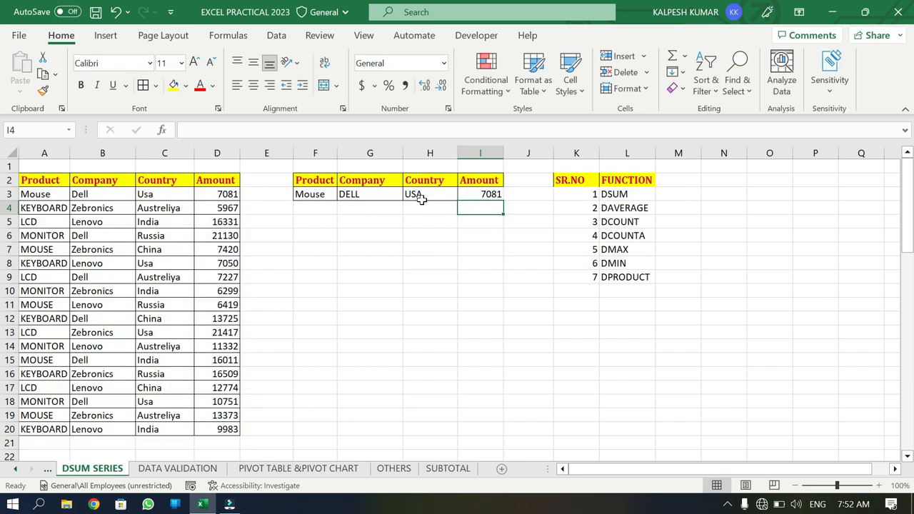
# Enter a DSUM formula in I4 with database A2:D20, field D2 and criteria range F2:H3.
pyautogui.write('=DSUM(')
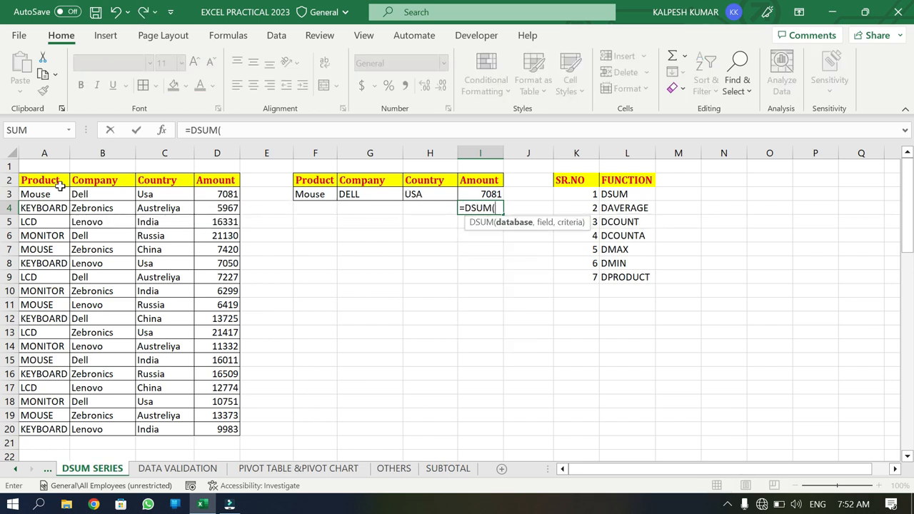
pyautogui.moveTo(49, 180); pyautogui.dragTo(229, 426)
pyautogui.write(',')
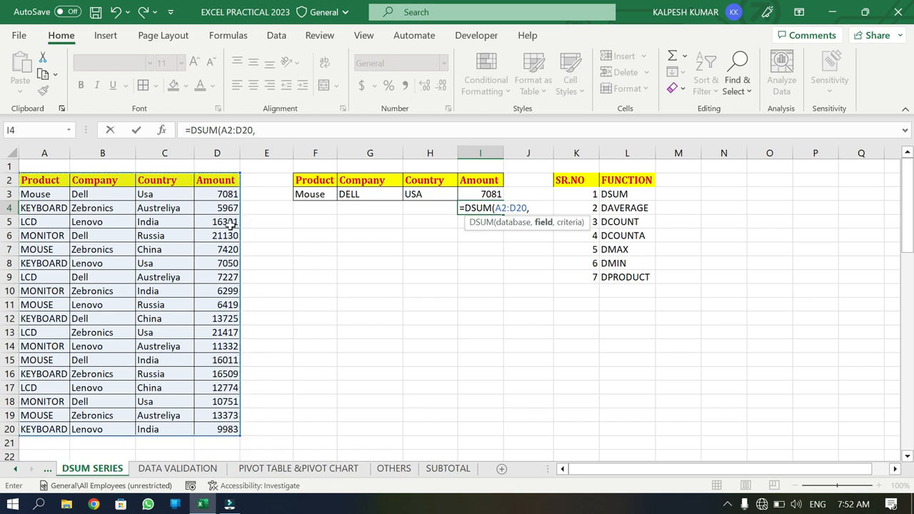
pyautogui.click(203, 184)
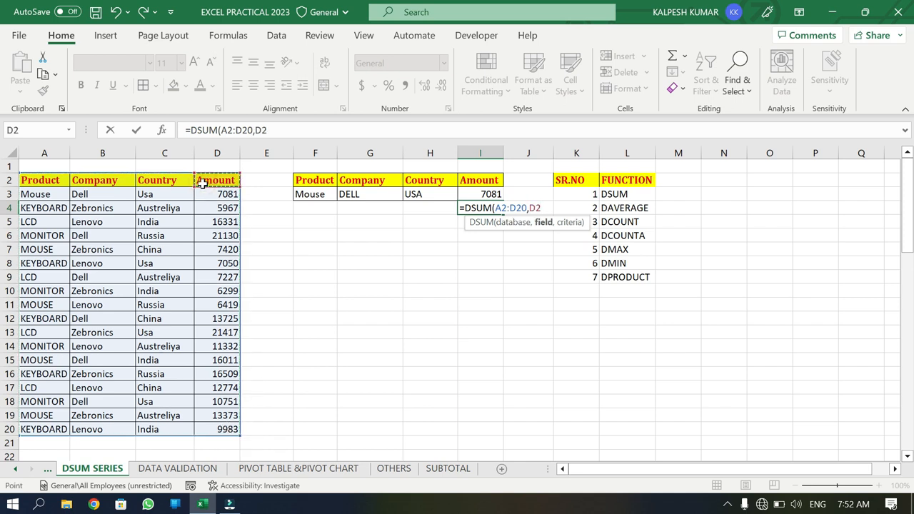
pyautogui.write(',')
pyautogui.moveTo(311, 184); pyautogui.dragTo(413, 199)
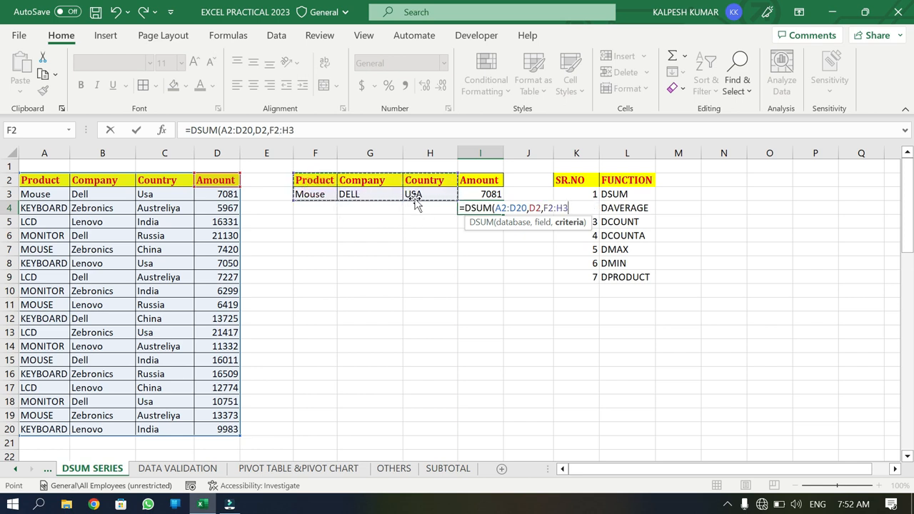
pyautogui.press('Return')
pyautogui.click(476, 206)
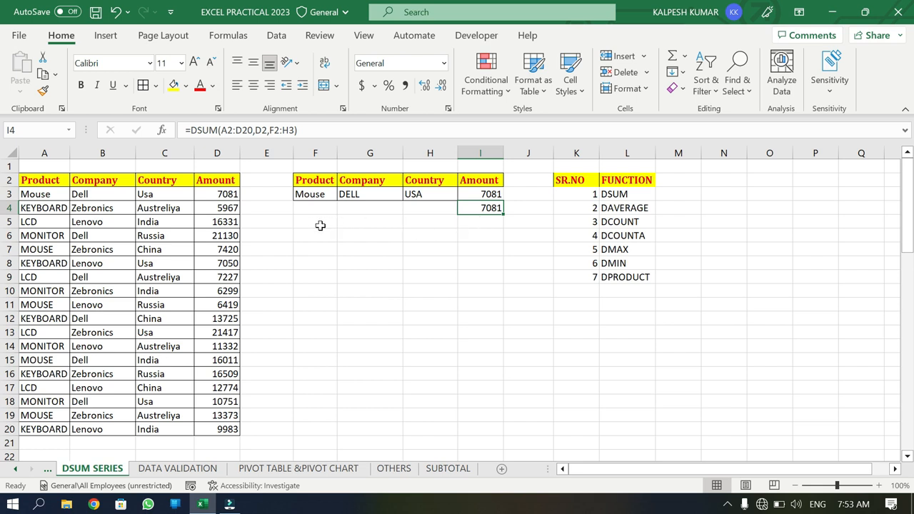
# Copy the criteria table F2:I3 and paste the copy starting at F7.
pyautogui.moveTo(320, 227); pyautogui.dragTo(481, 231)
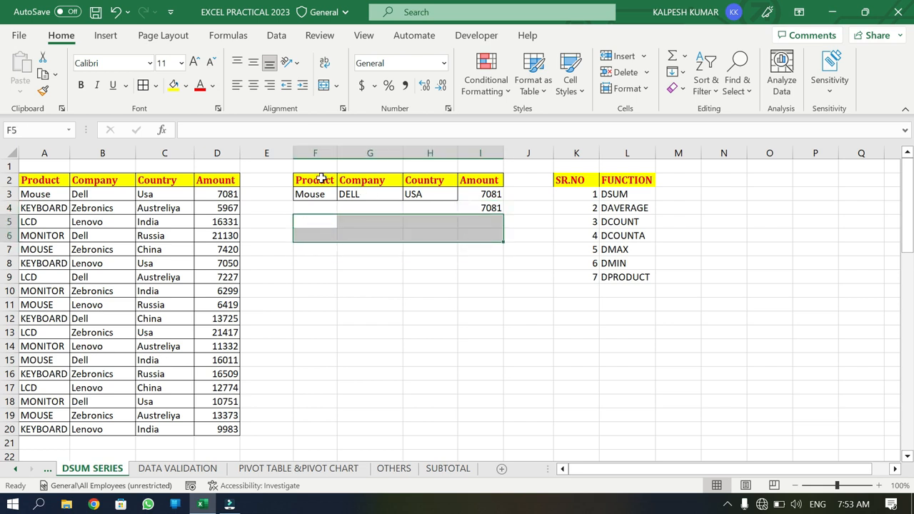
pyautogui.moveTo(315, 180); pyautogui.dragTo(480, 201)
pyautogui.hotkey('ctrl', 'c')
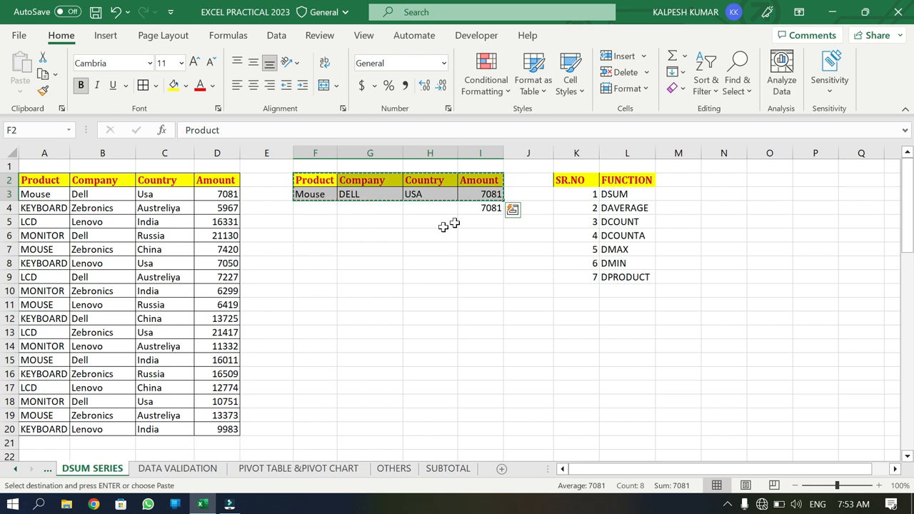
pyautogui.click(299, 249)
pyautogui.hotkey('ctrl', 'v')
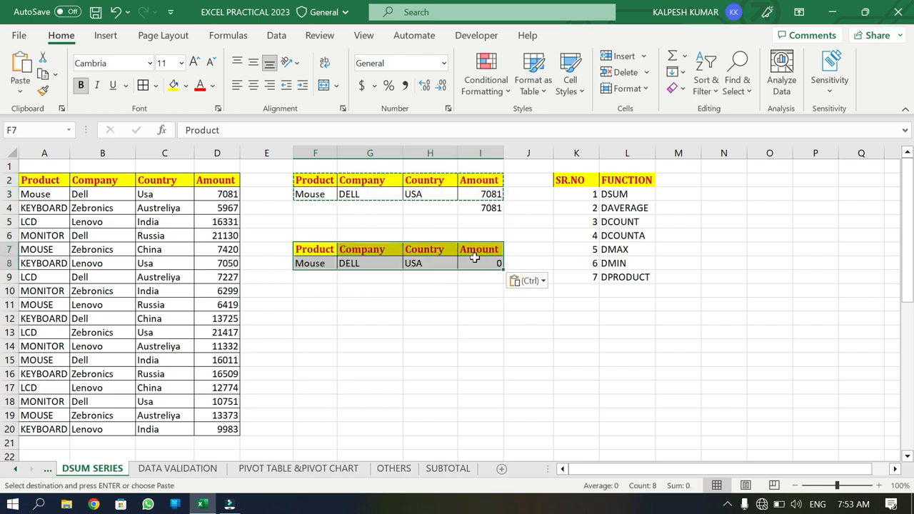
# Replace the copied formula in I8 with a DAVERAGE formula using database A2:D20, field D2 and criteria range F7:G8.
pyautogui.click(483, 261)
pyautogui.write('=')
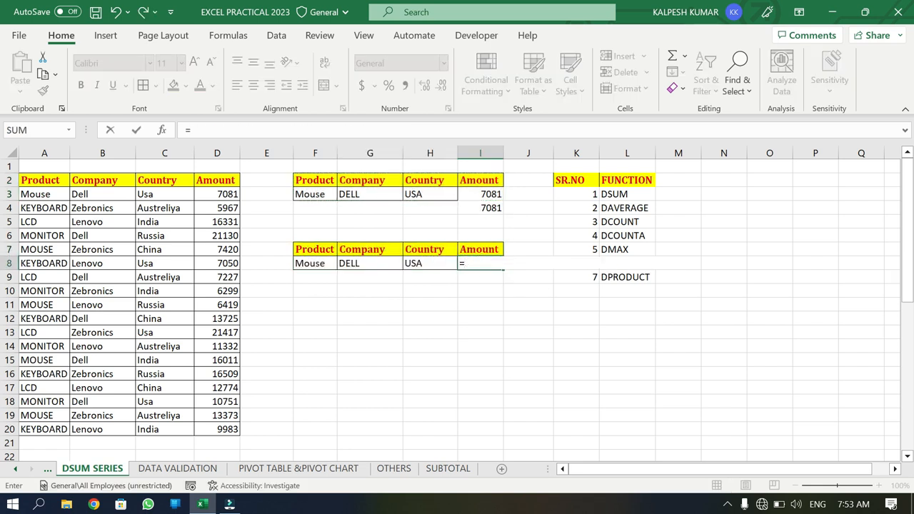
pyautogui.write('DA')
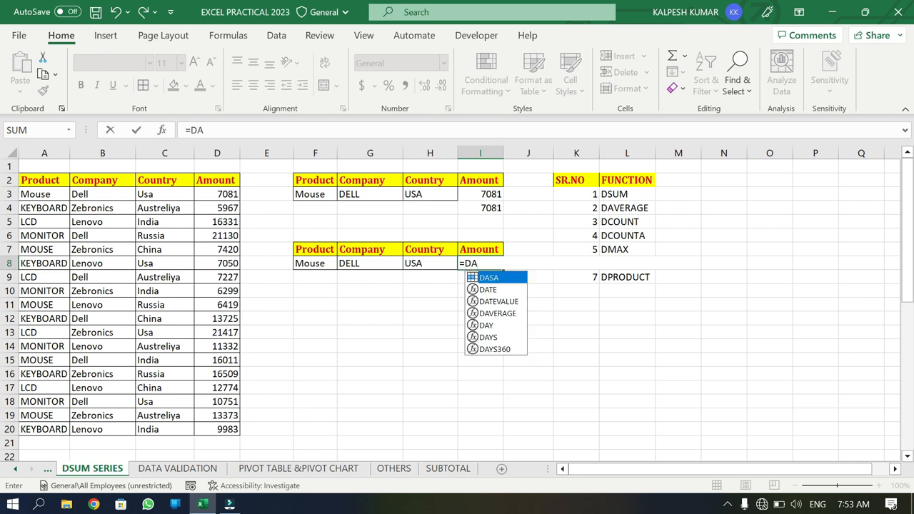
pyautogui.write('VE')
pyautogui.press('Tab')
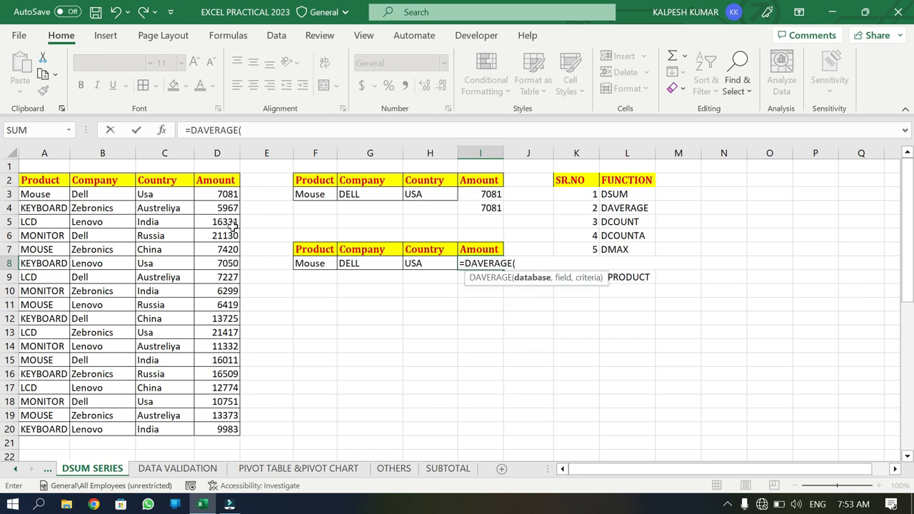
pyautogui.moveTo(42, 180); pyautogui.dragTo(230, 426)
pyautogui.write(',')
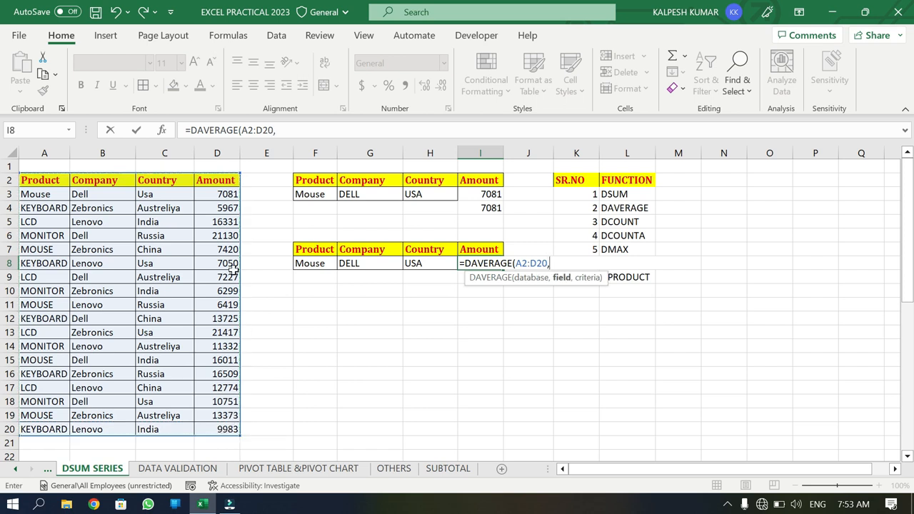
pyautogui.click(210, 180)
pyautogui.write(',')
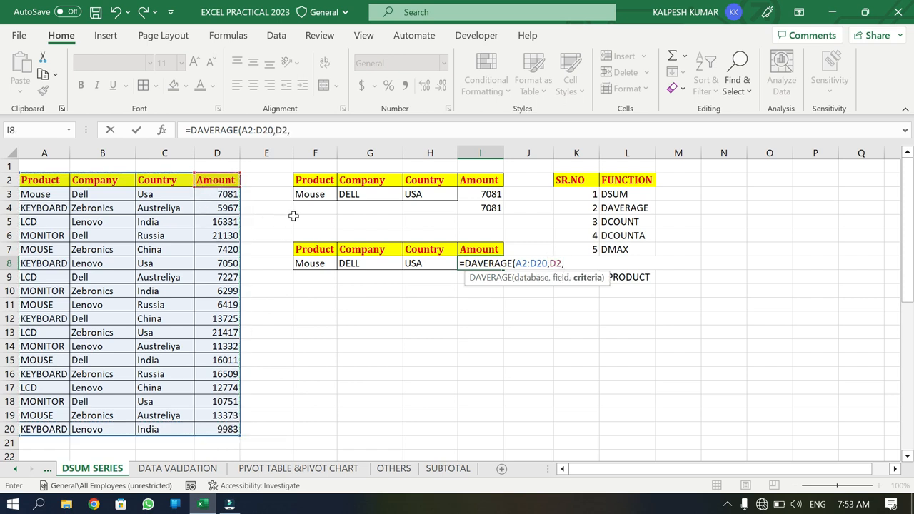
pyautogui.moveTo(315, 253); pyautogui.dragTo(340, 265)
pyautogui.press('Return')
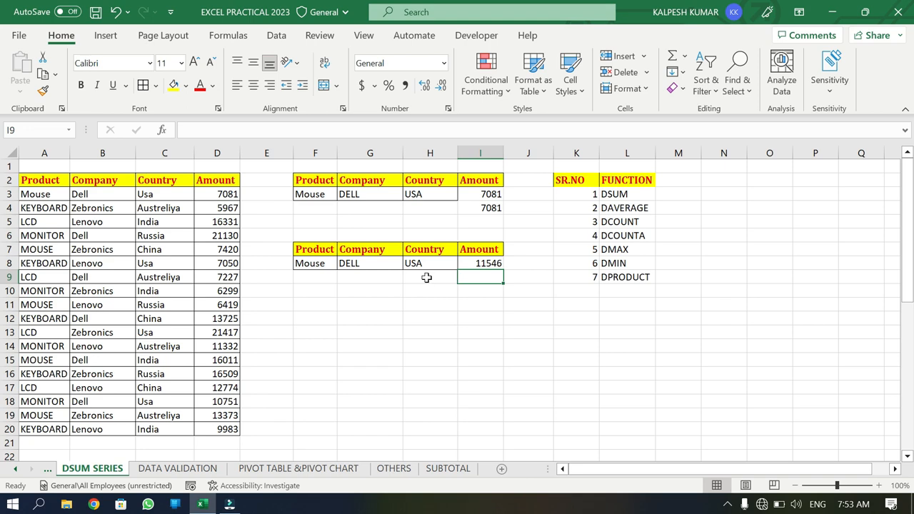
# Change the AMOUNT header in J37, beside the item rating table, to RATING.
pyautogui.scroll(-7, 426, 277)
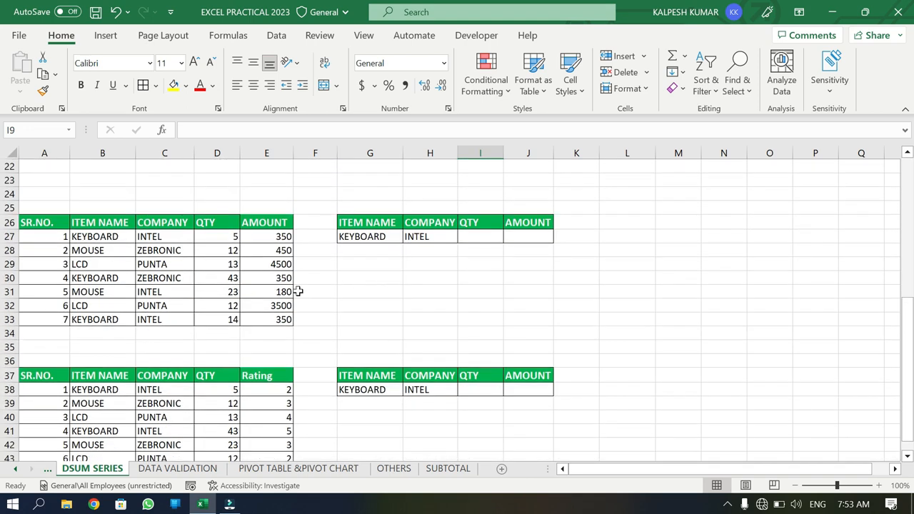
pyautogui.scroll(-4, 298, 292)
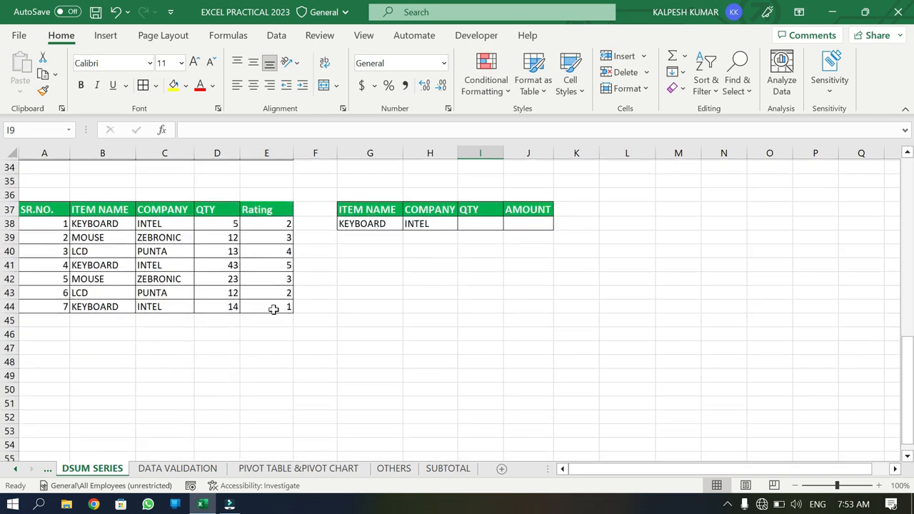
pyautogui.click(522, 222)
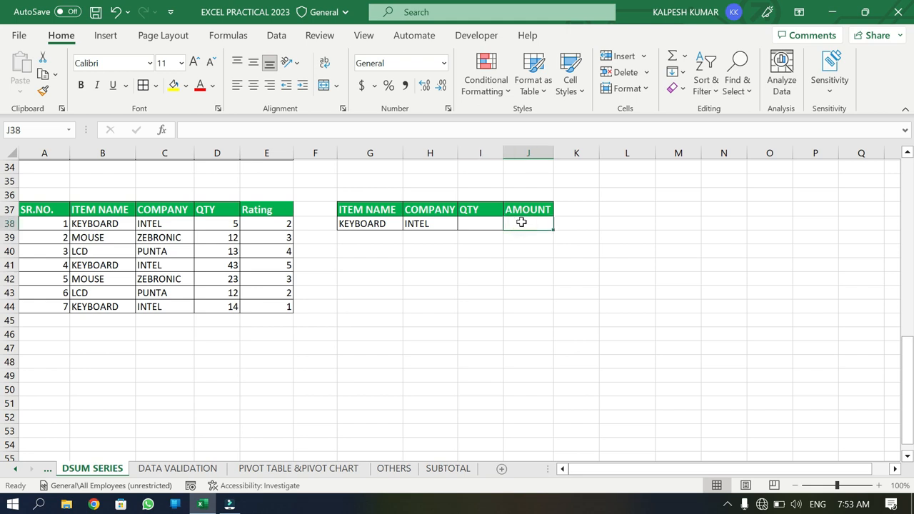
pyautogui.click(531, 207)
pyautogui.write('RATING')
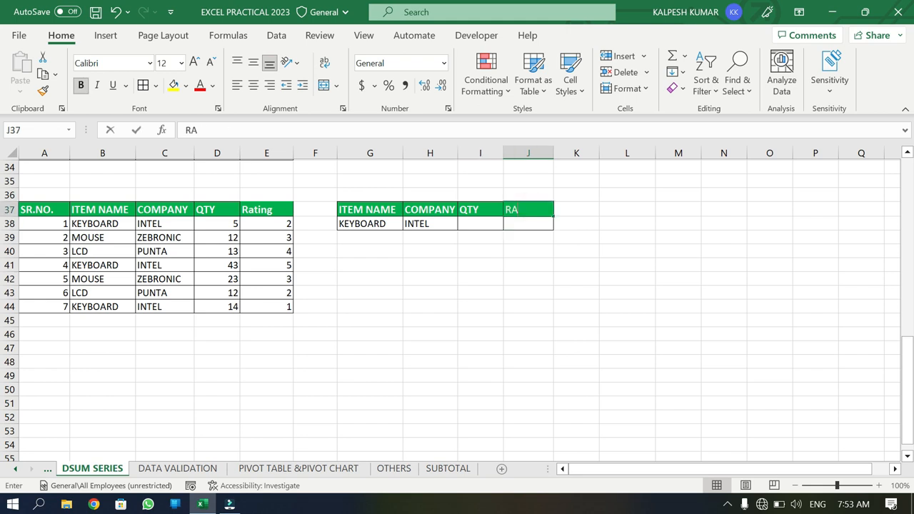
pyautogui.press('Return')
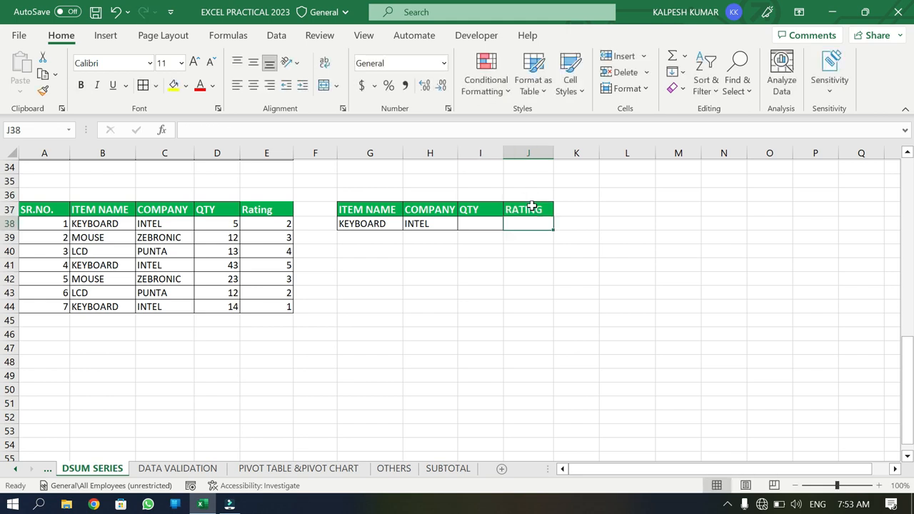
# Enter a DCOUNT formula in J38 with database A37:E44, field E37 and criteria range G37:G38.
pyautogui.write('=DCOU')
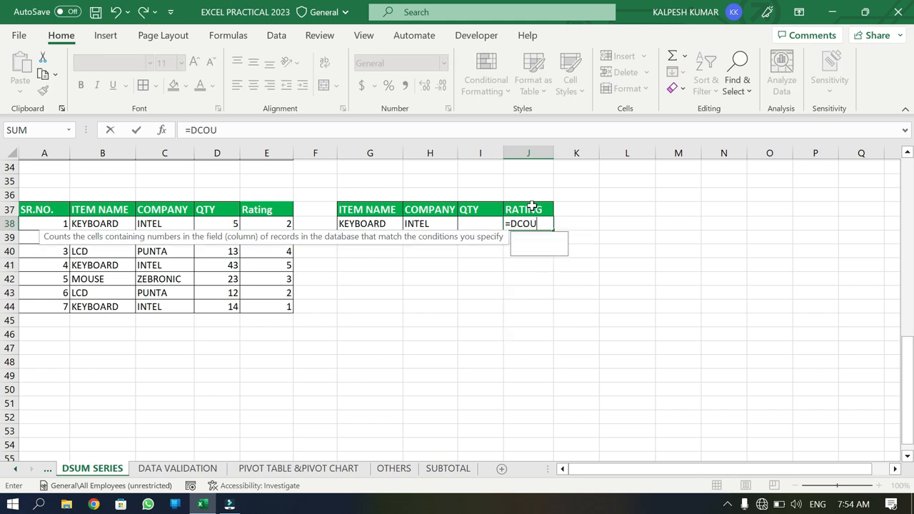
pyautogui.press('Tab')
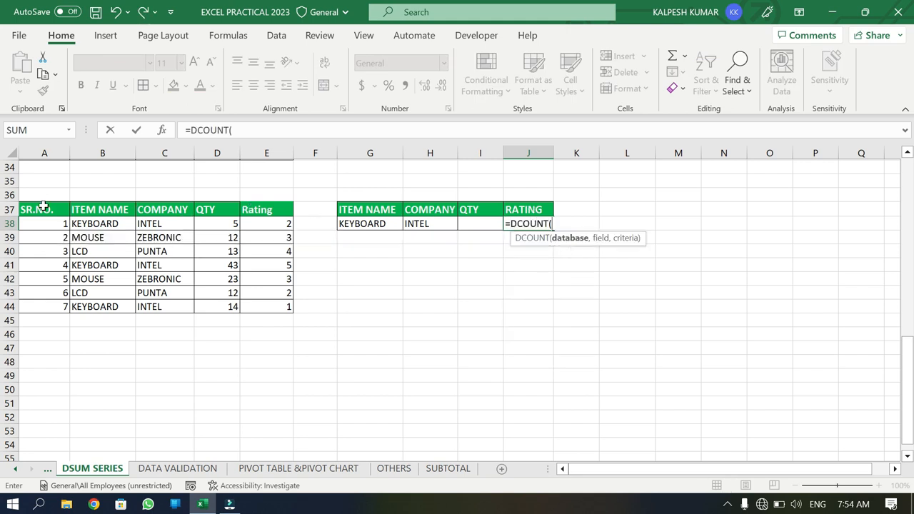
pyautogui.moveTo(44, 208); pyautogui.dragTo(296, 310)
pyautogui.write(',')
pyautogui.click(262, 209)
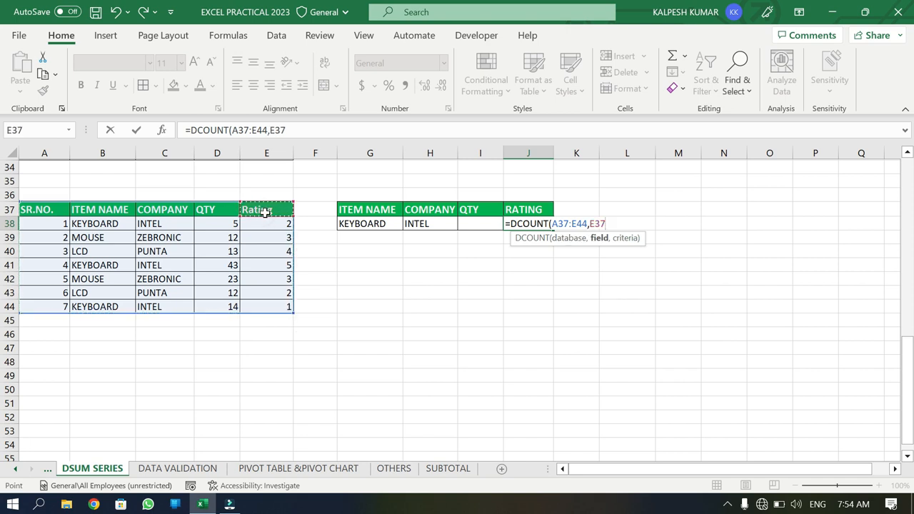
pyautogui.write(',')
pyautogui.click(352, 210)
pyautogui.moveTo(352, 210); pyautogui.dragTo(357, 224)
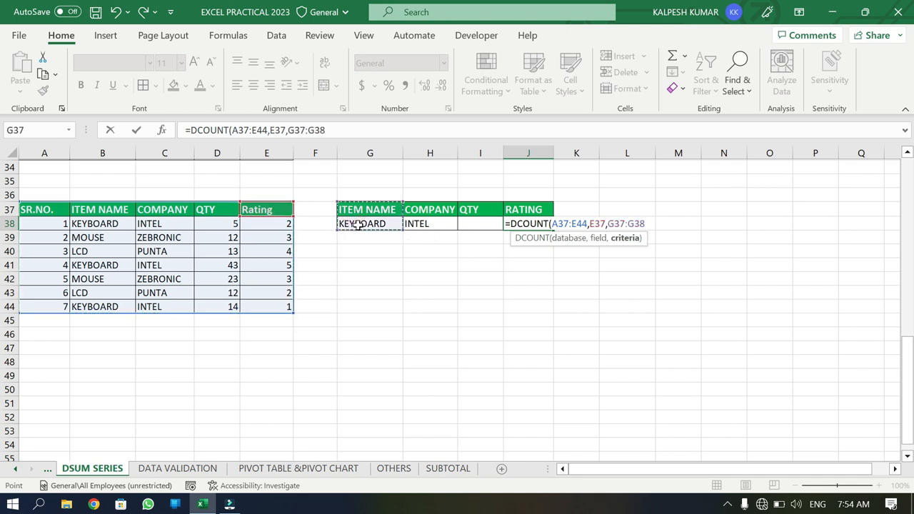
pyautogui.press('Return')
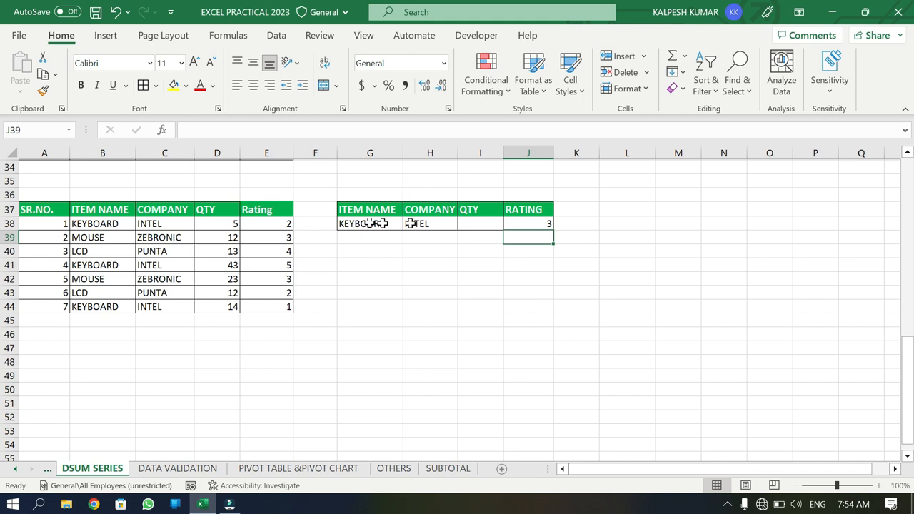
# Replace the formula in J38 with a DMAX formula using database A37:E44, field D37 and criteria range G37:G38.
pyautogui.click(523, 225)
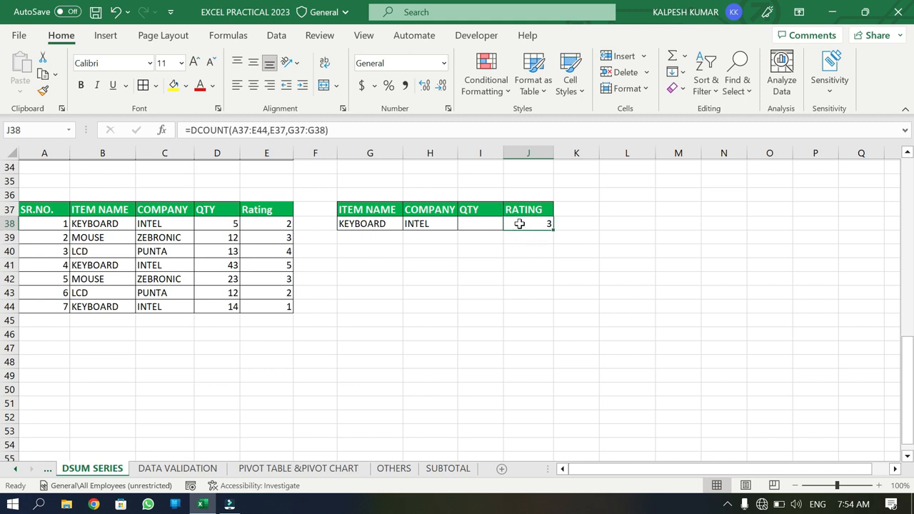
pyautogui.write('=')
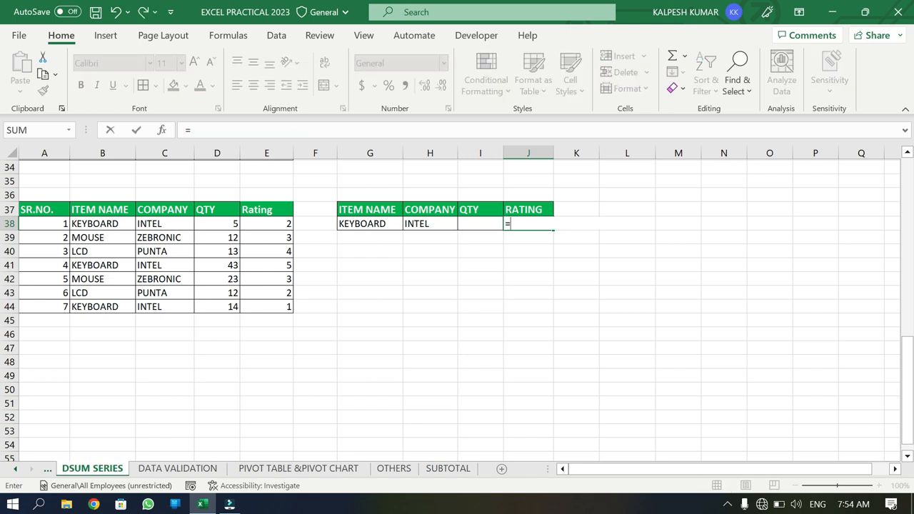
pyautogui.write('DMAX(')
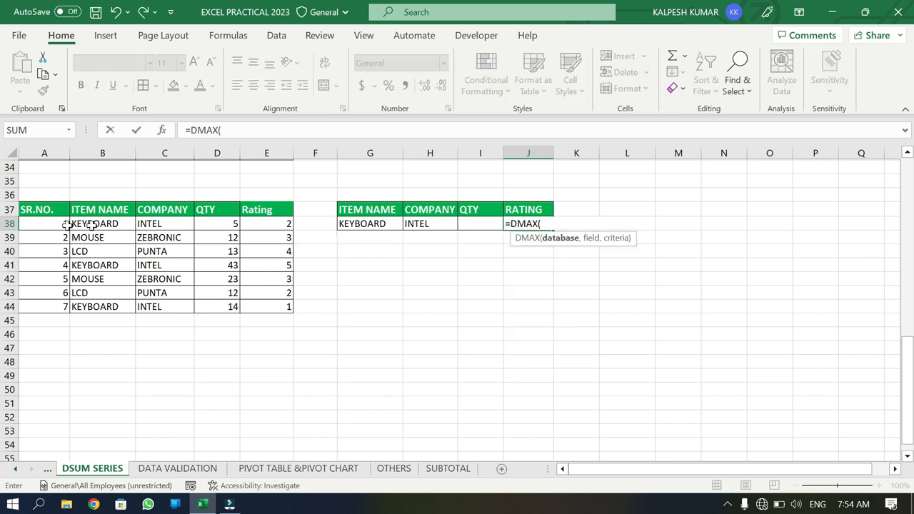
pyautogui.moveTo(37, 209); pyautogui.dragTo(258, 304)
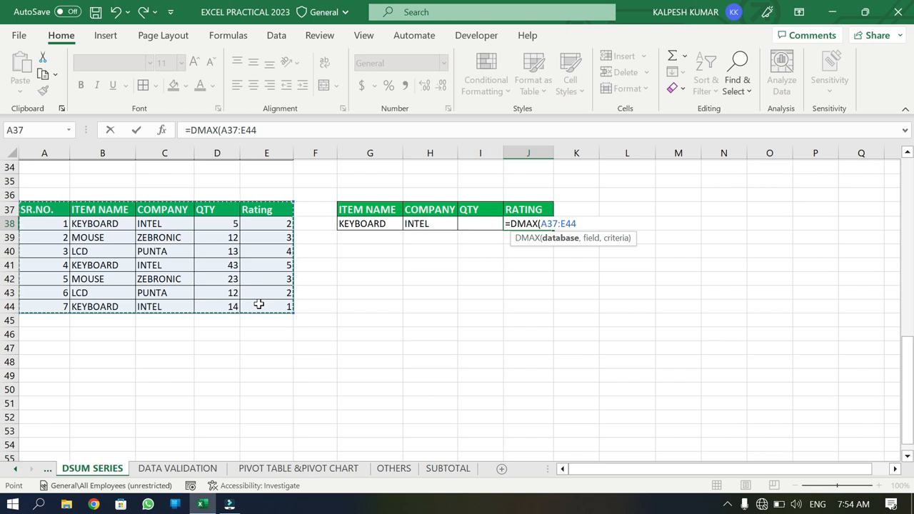
pyautogui.write(',')
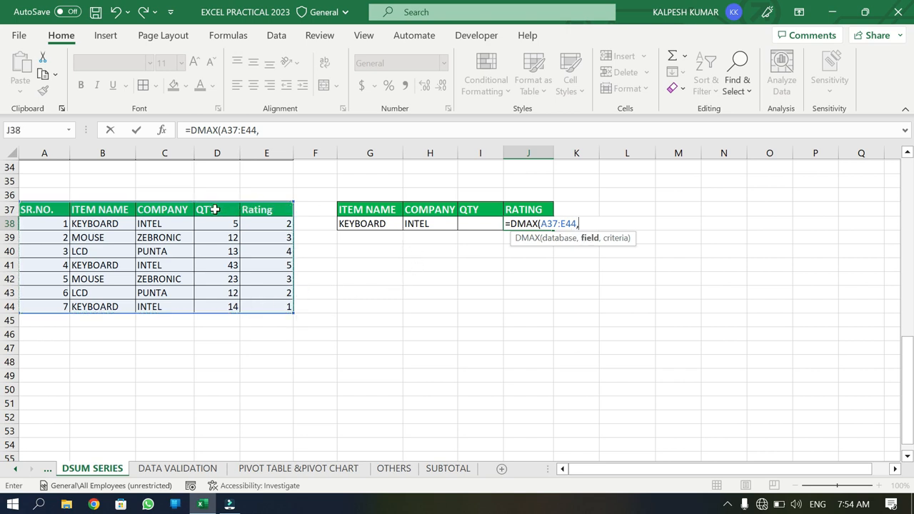
pyautogui.click(214, 209)
pyautogui.write(',')
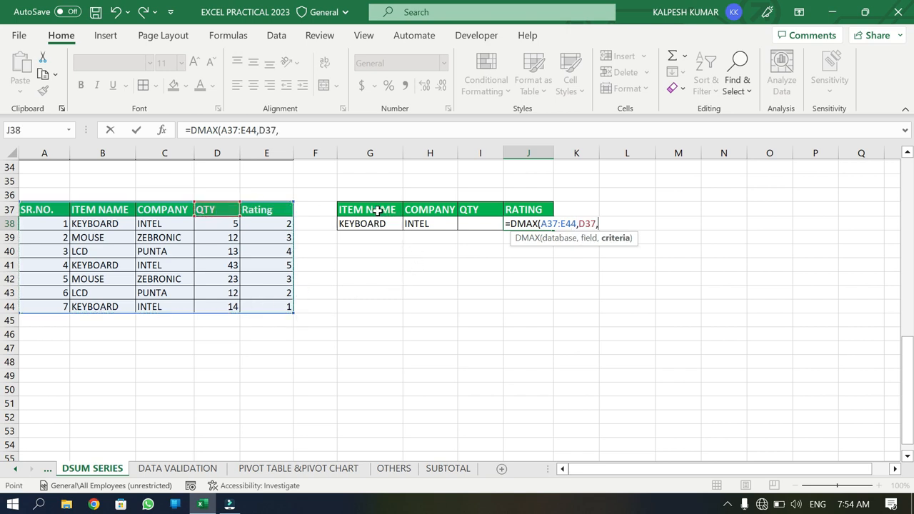
pyautogui.moveTo(377, 210); pyautogui.dragTo(398, 223)
pyautogui.press('Return')
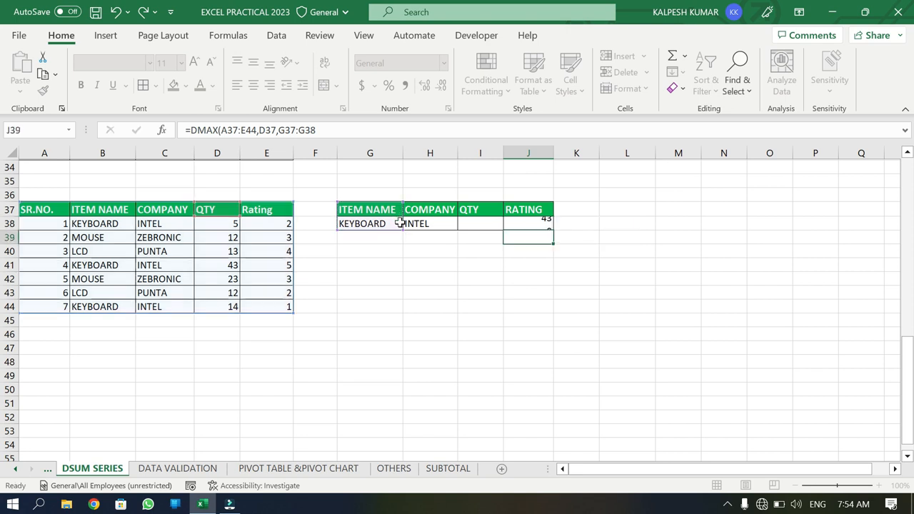